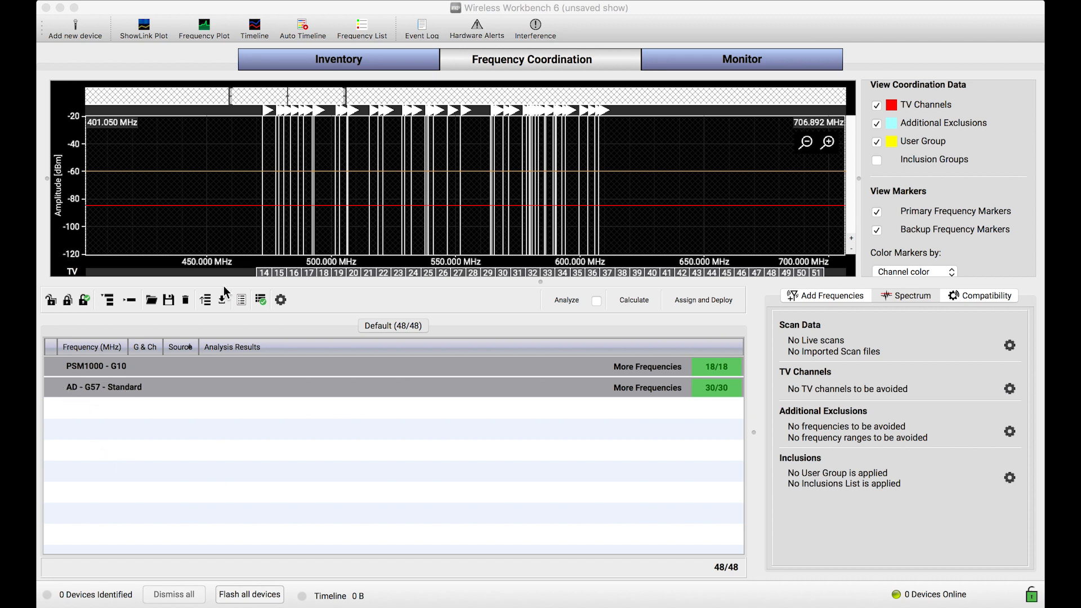
# - Review the primary frequencies of the PSM1000 - G10 group and the selectable tunings of its first frequency, and collapse the group again
pyautogui.click(127, 370)
pyautogui.click(117, 394)
pyautogui.click(96, 404)
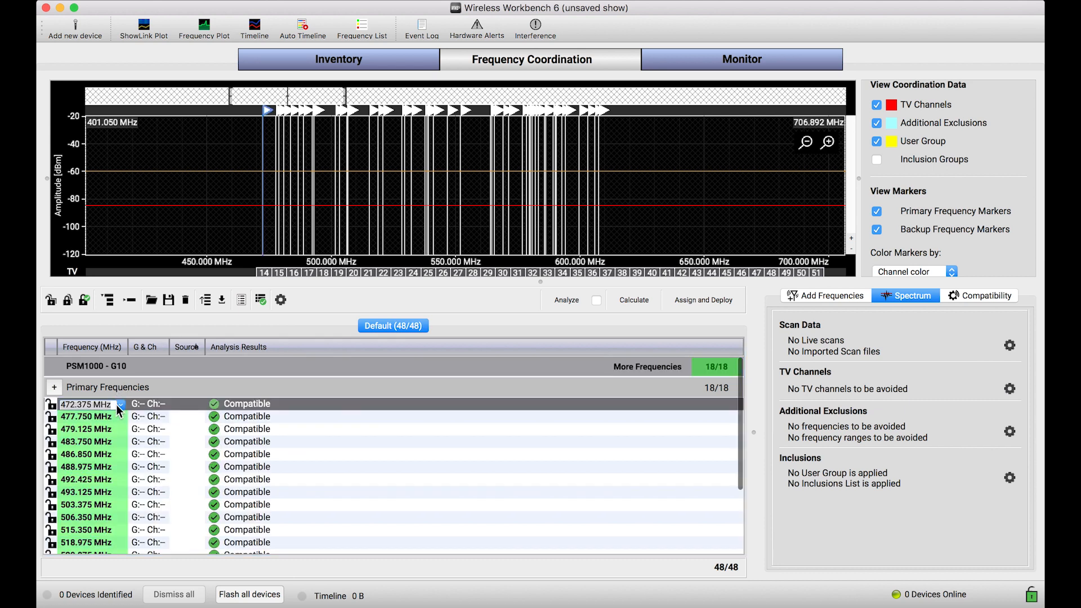
pyautogui.click(120, 404)
pyautogui.scroll(-6, 168, 433)
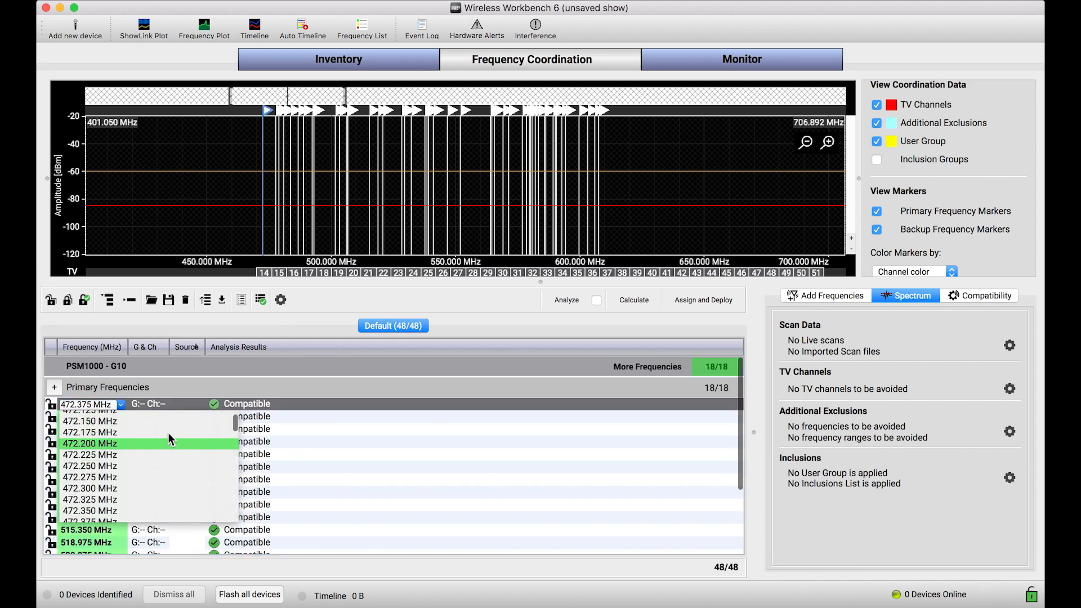
pyautogui.click(243, 370)
pyautogui.doubleClick(232, 368)
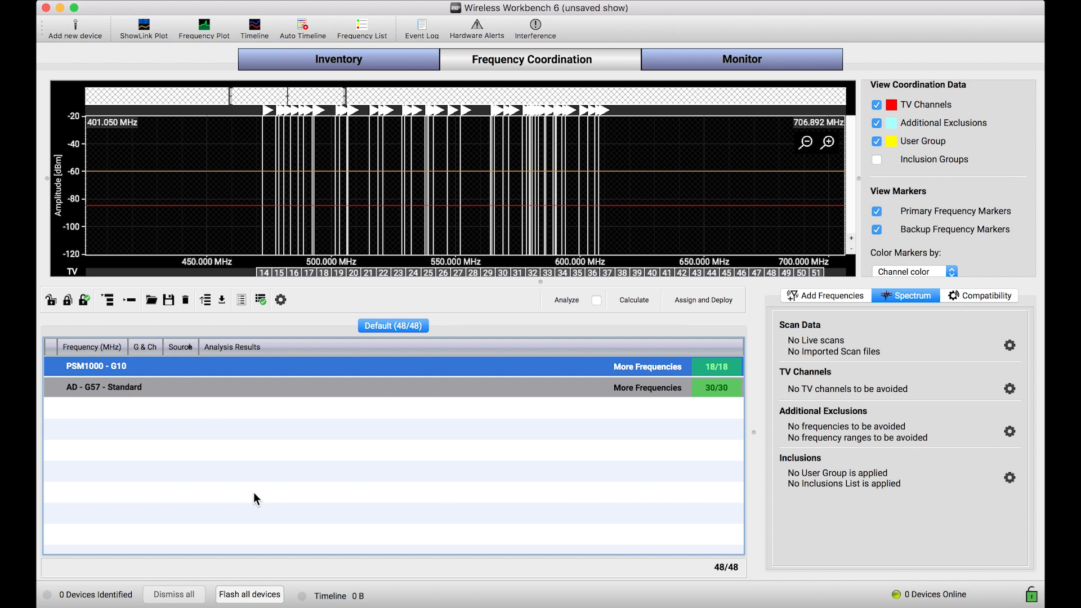
# - In the Inclusions settings, account for User Groups when calculating frequencies, with the Australia list and the Australia Indoors group
pyautogui.click(827, 297)
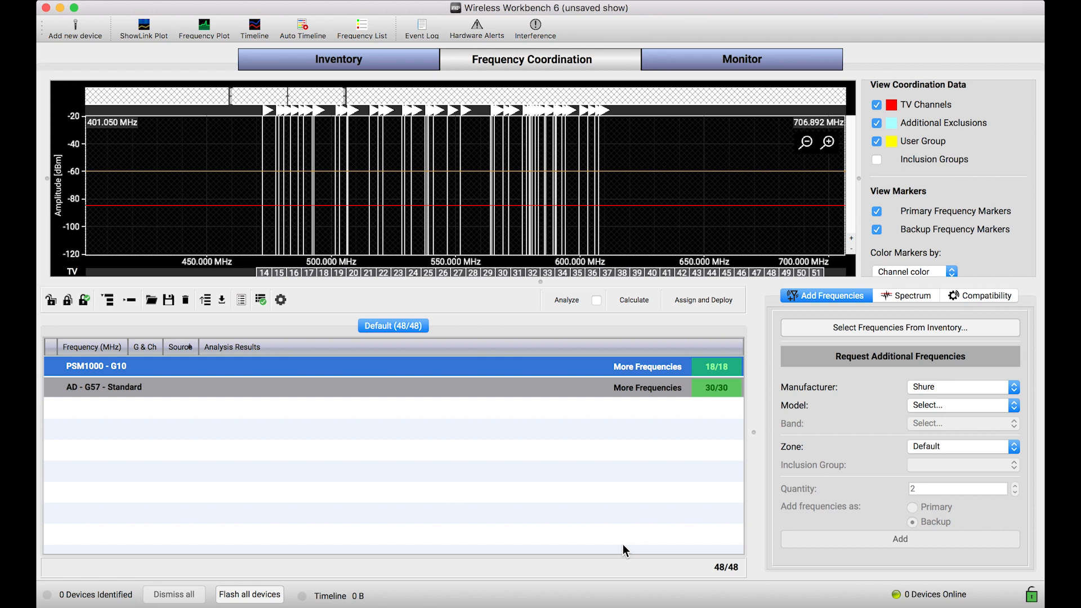
pyautogui.click(897, 297)
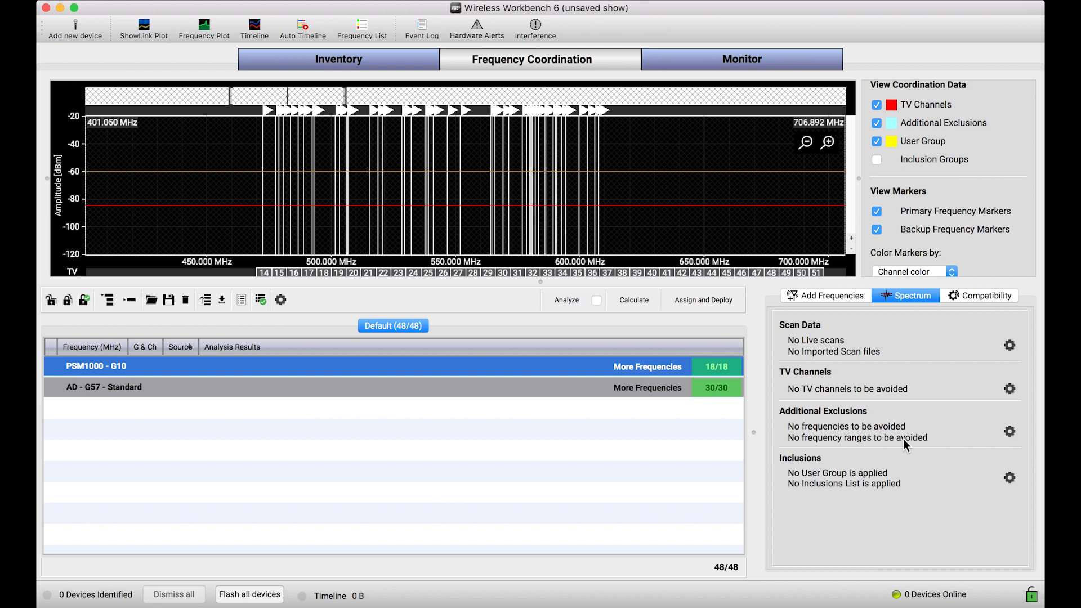
pyautogui.click(1009, 478)
pyautogui.click(1010, 478)
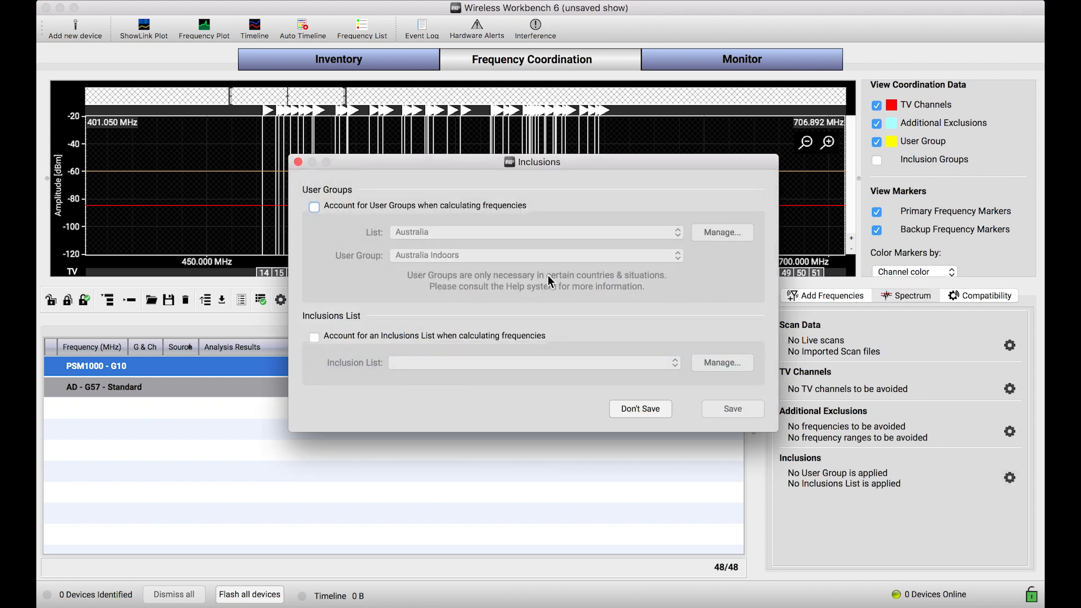
pyautogui.click(314, 207)
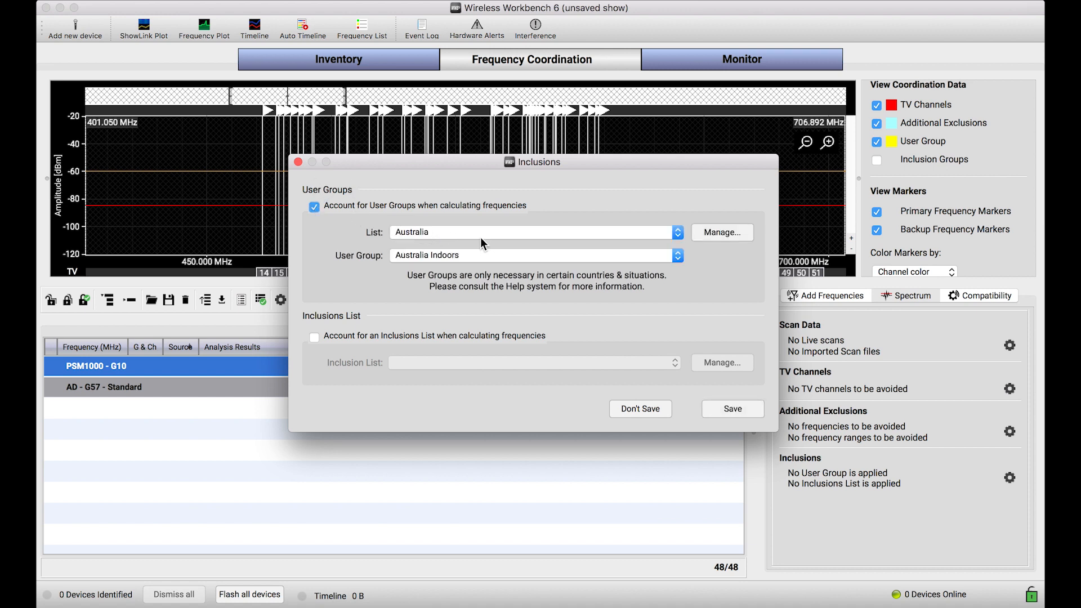
pyautogui.click(428, 228)
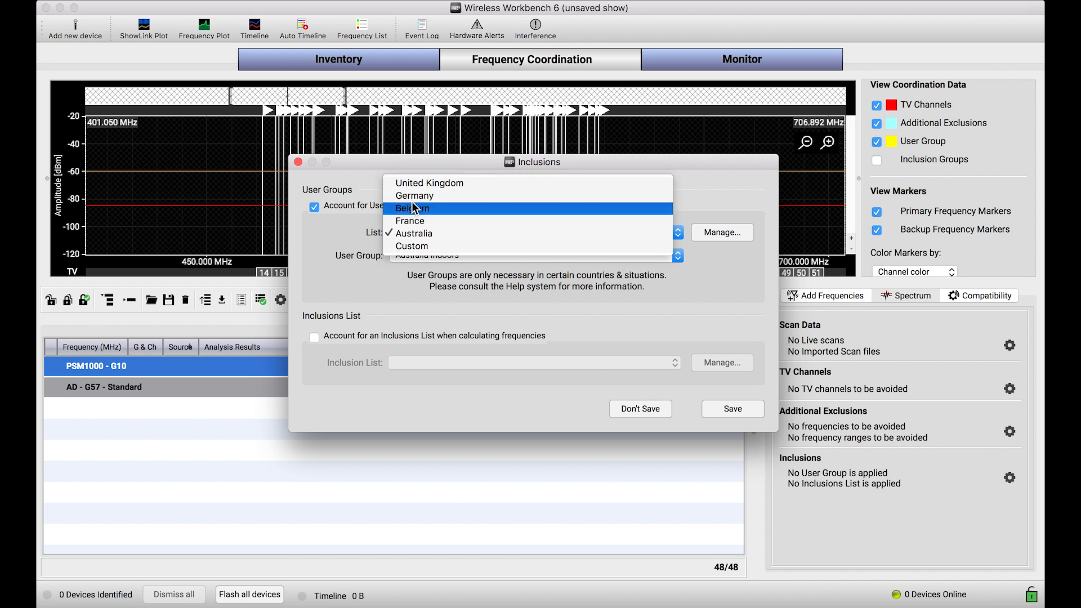
pyautogui.click(413, 232)
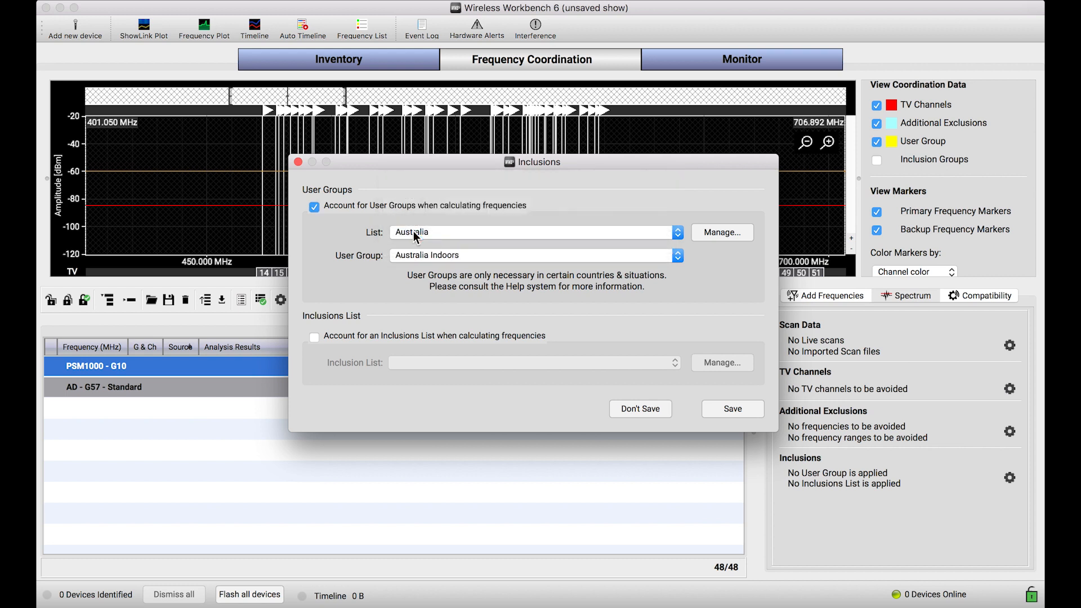
pyautogui.click(429, 255)
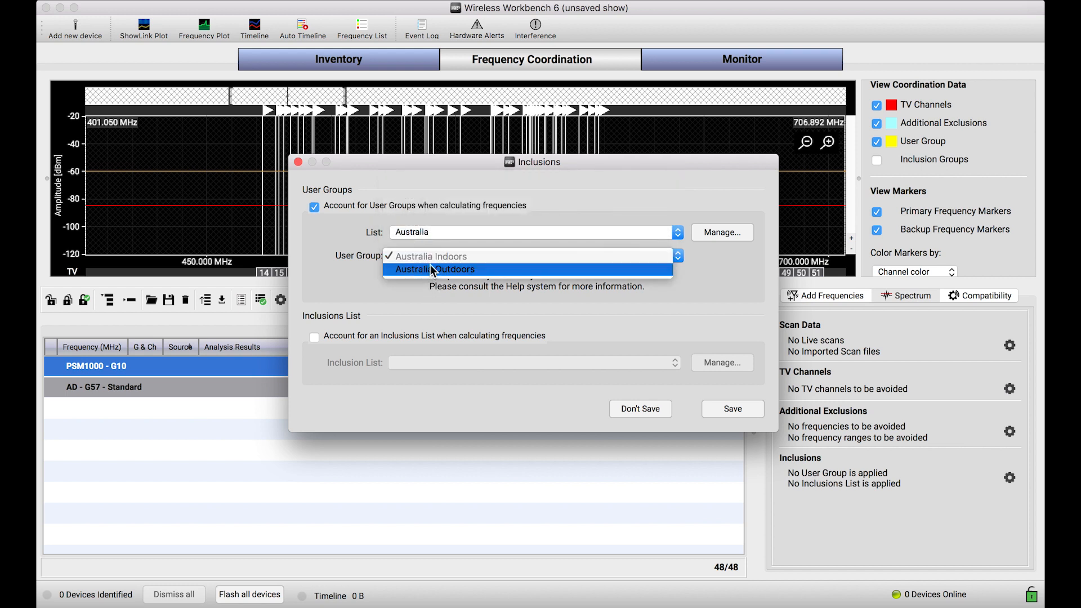
pyautogui.click(473, 257)
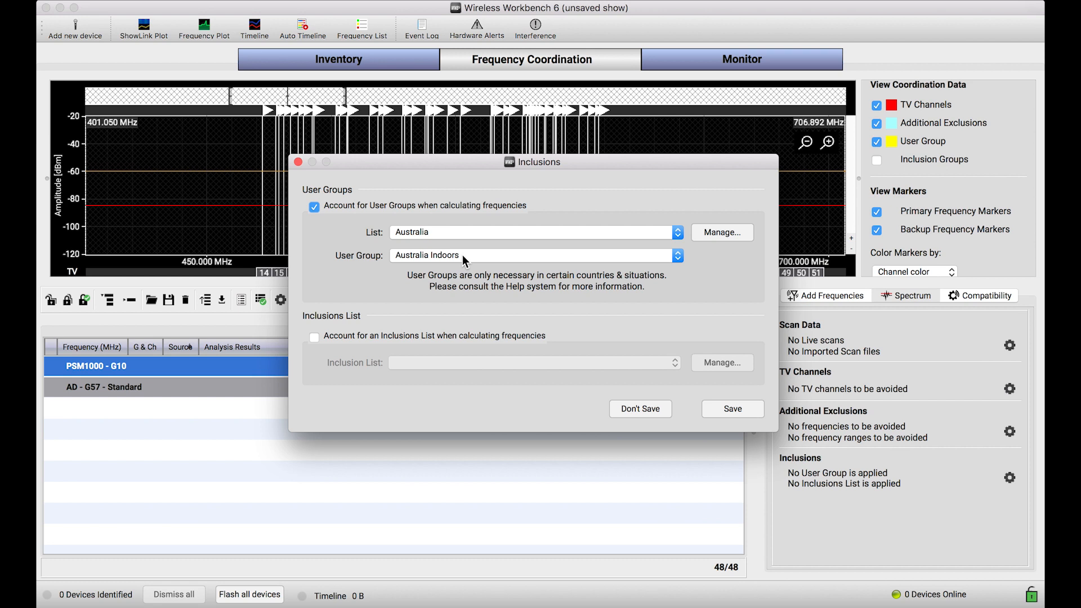
# - Examine the frequency ranges of the Australia Indoors and Australia Outdoors user groups, widening the Type and Start columns to read them
pyautogui.click(716, 239)
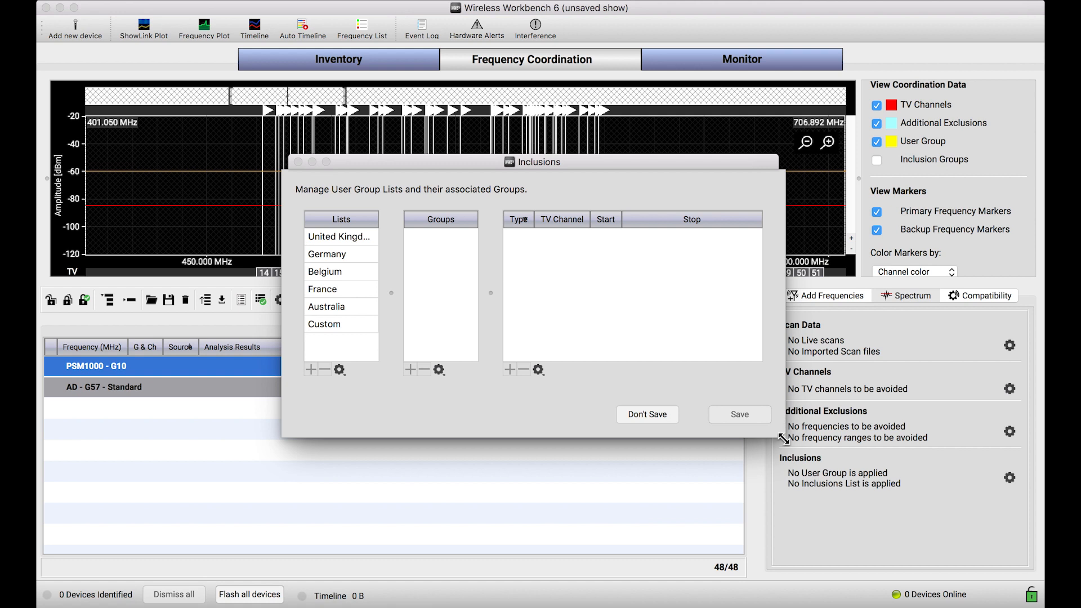
pyautogui.click(325, 308)
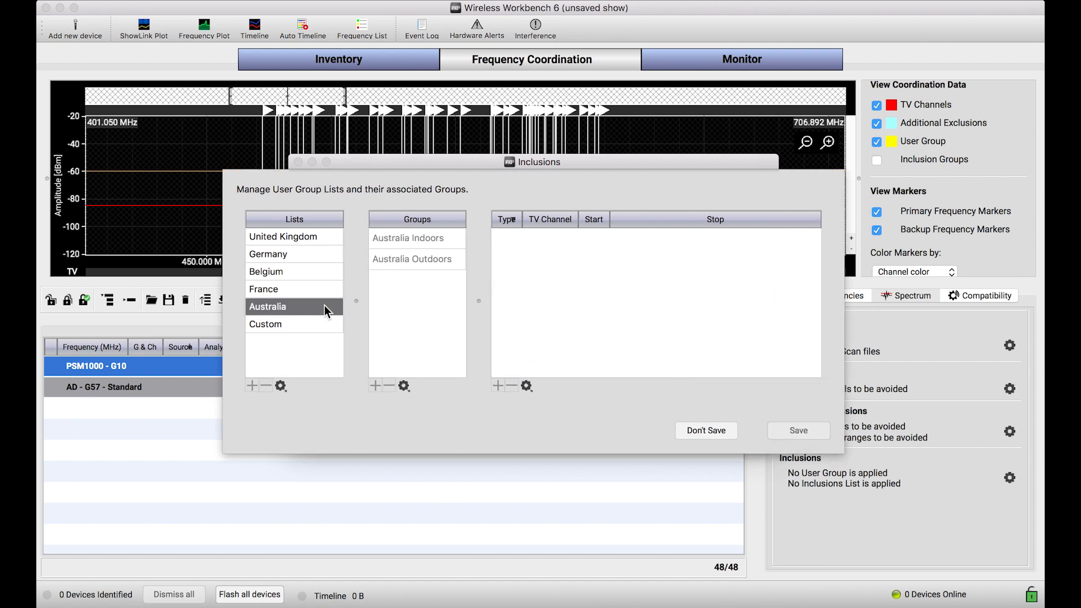
pyautogui.click(441, 240)
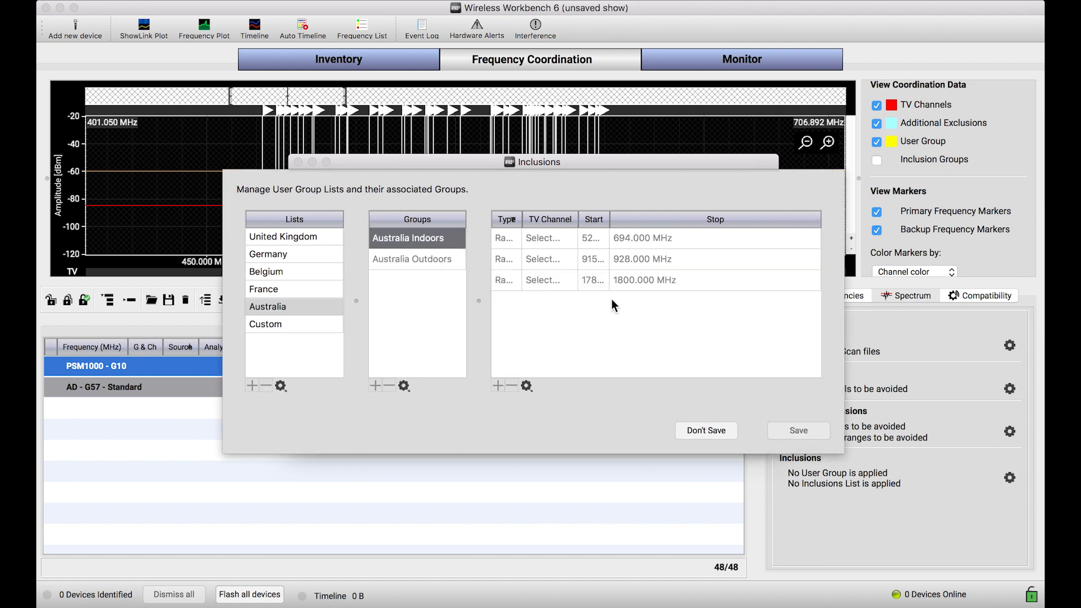
pyautogui.moveTo(524, 219); pyautogui.dragTo(540, 220)
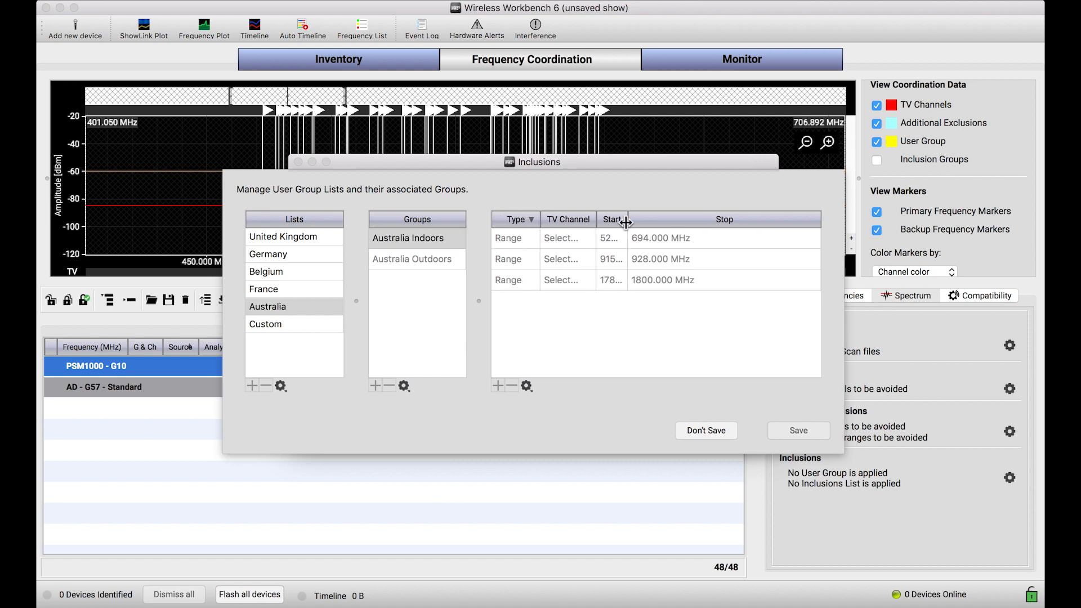
pyautogui.moveTo(628, 220); pyautogui.dragTo(671, 232)
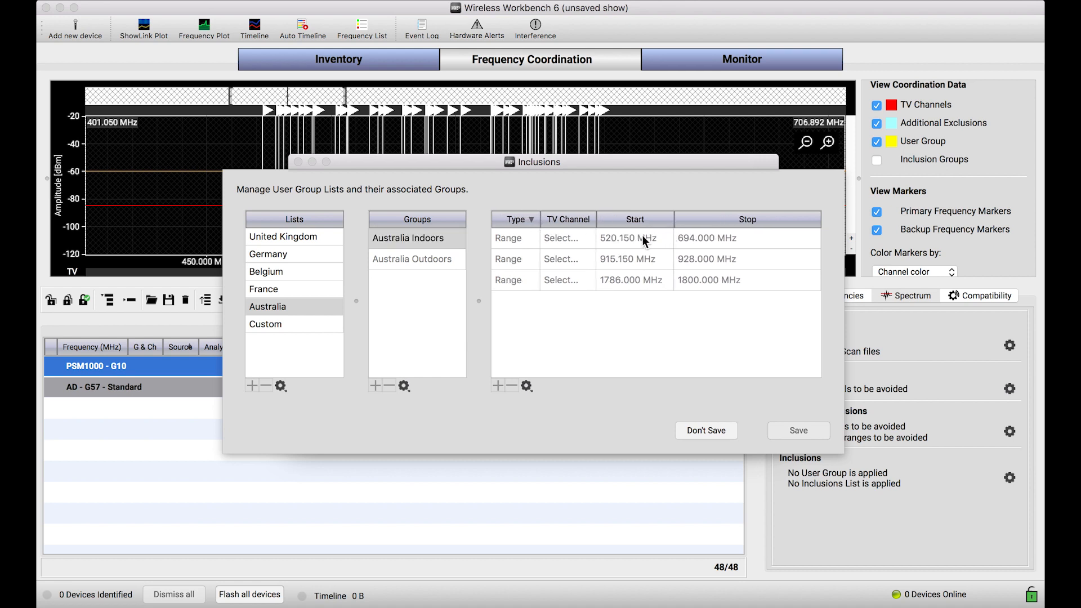
pyautogui.click(452, 261)
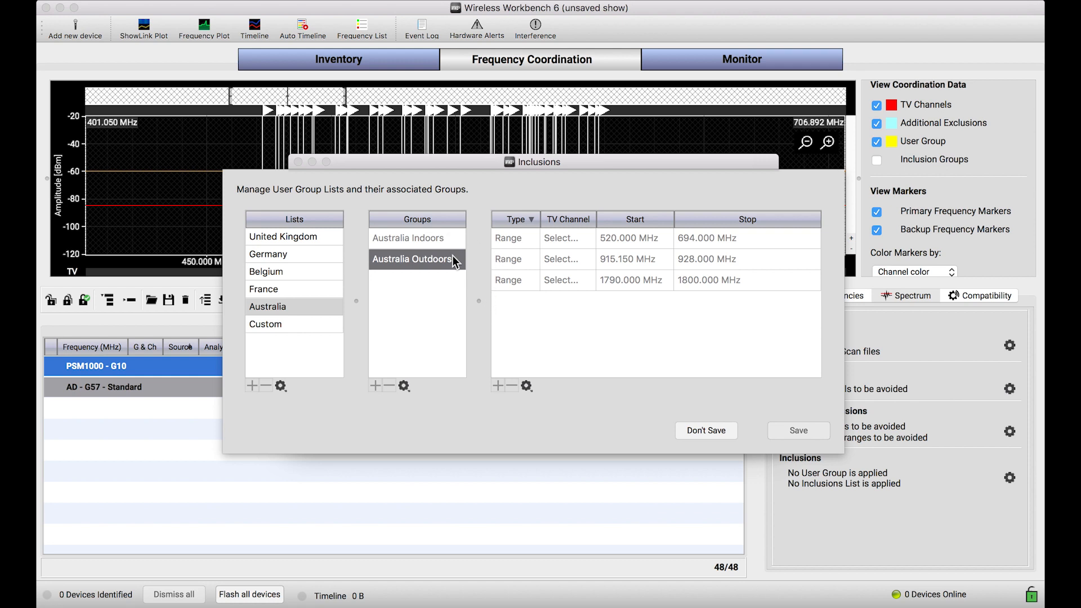
# - Look through the groups in the United Kingdom, Germany, Belgium, France, Custom and Australia lists, and leave the list manager without saving
pyautogui.click(306, 237)
pyautogui.click(305, 254)
pyautogui.click(303, 271)
pyautogui.click(304, 289)
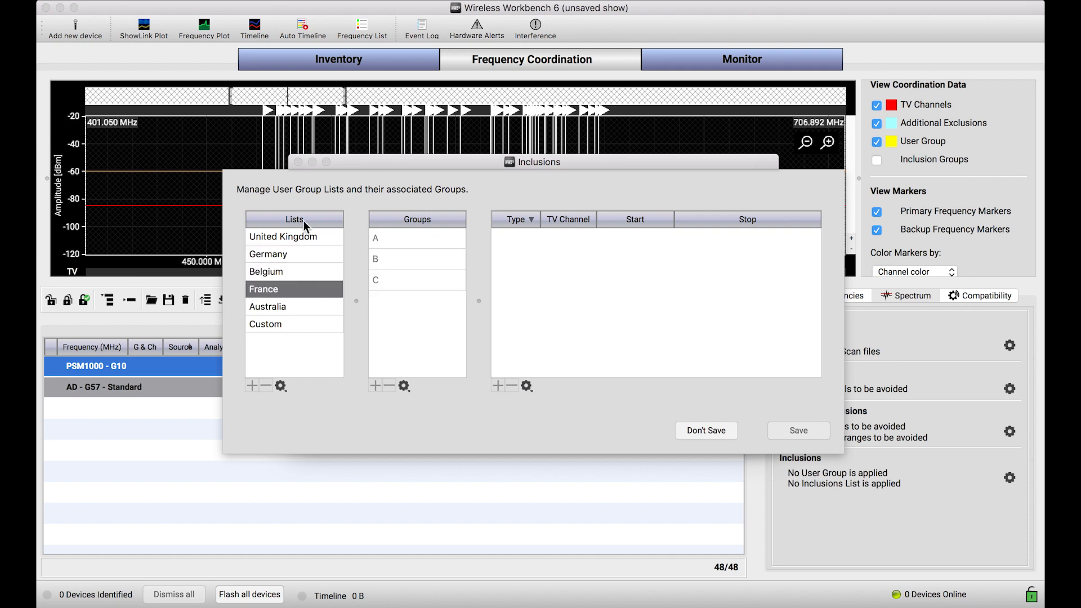
pyautogui.click(289, 324)
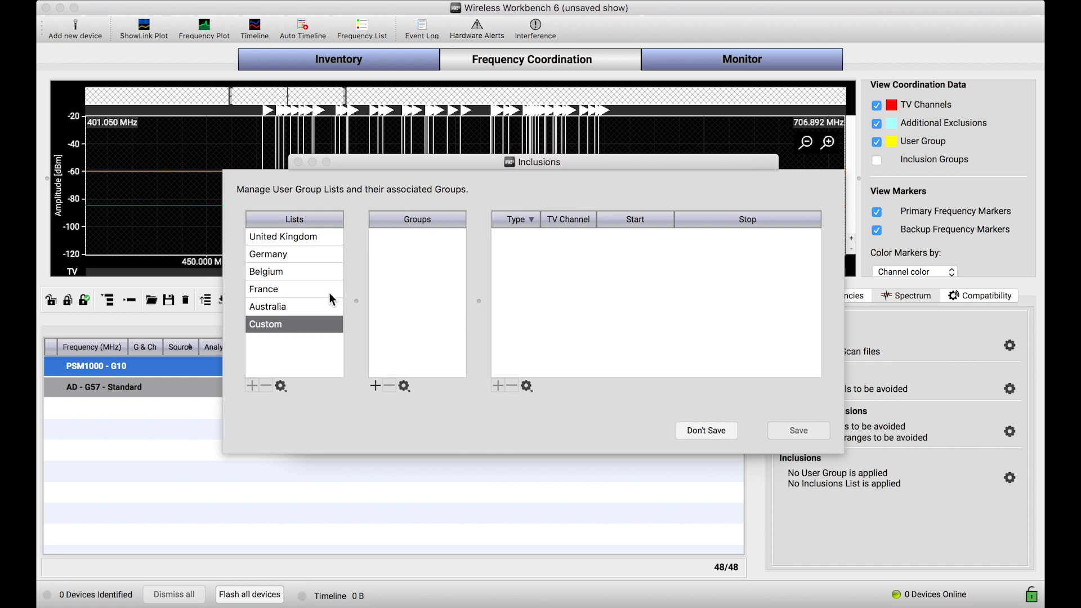
pyautogui.click(327, 307)
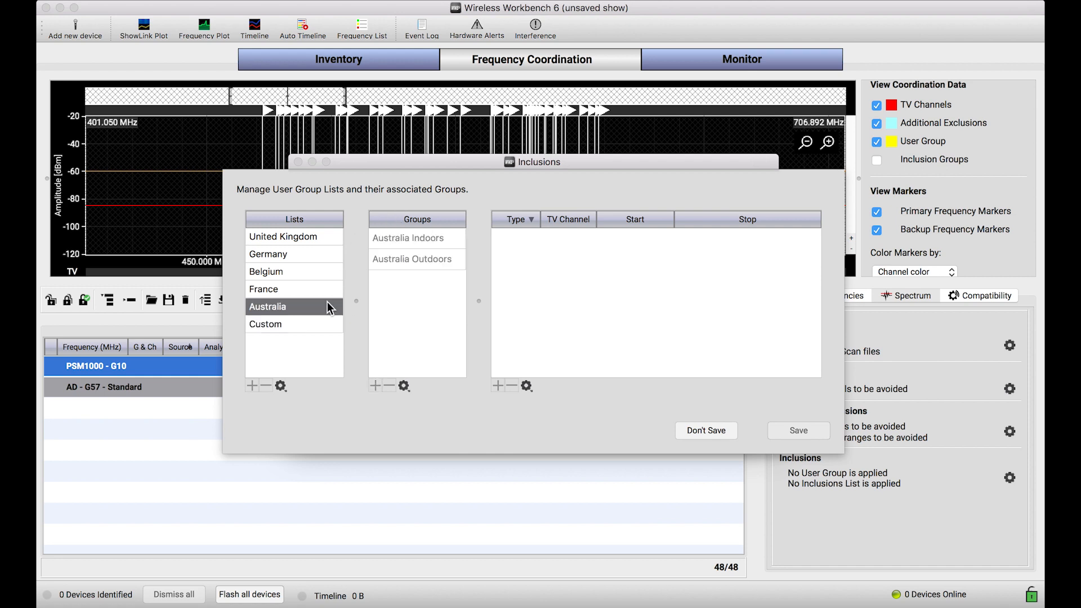
pyautogui.click(695, 430)
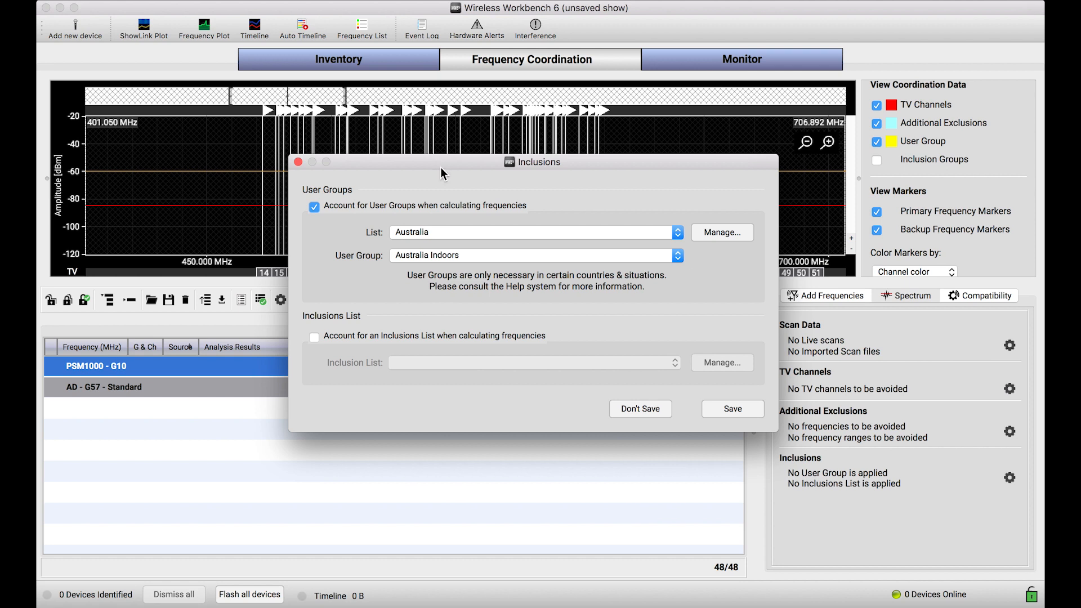
# - Stop accounting for User Groups, save the Inclusions settings, and recalculate the coordinated frequencies three times
pyautogui.click(315, 207)
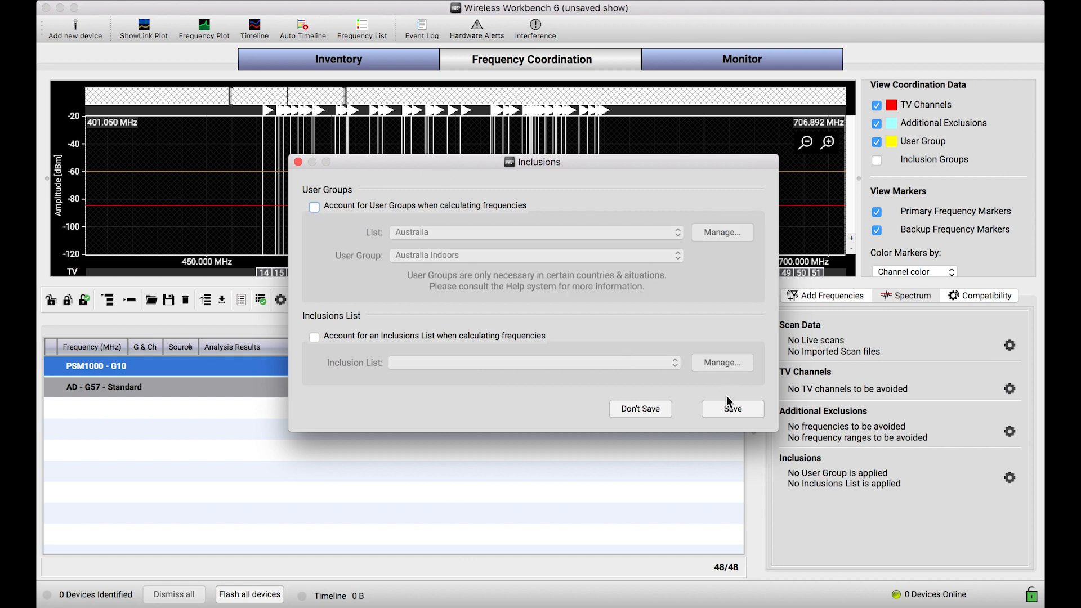
pyautogui.click(731, 411)
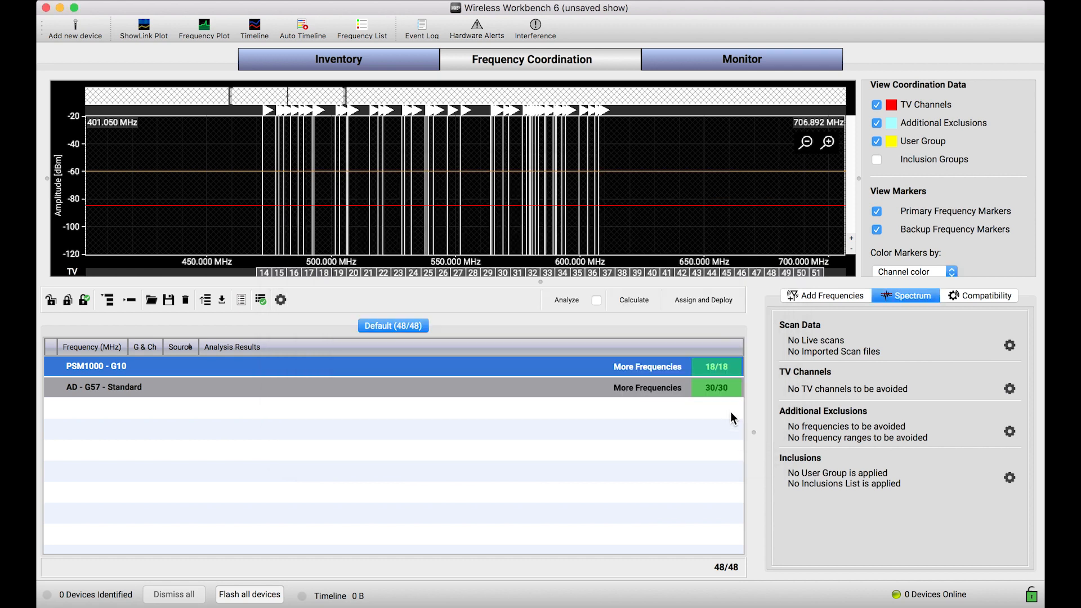
pyautogui.click(636, 300)
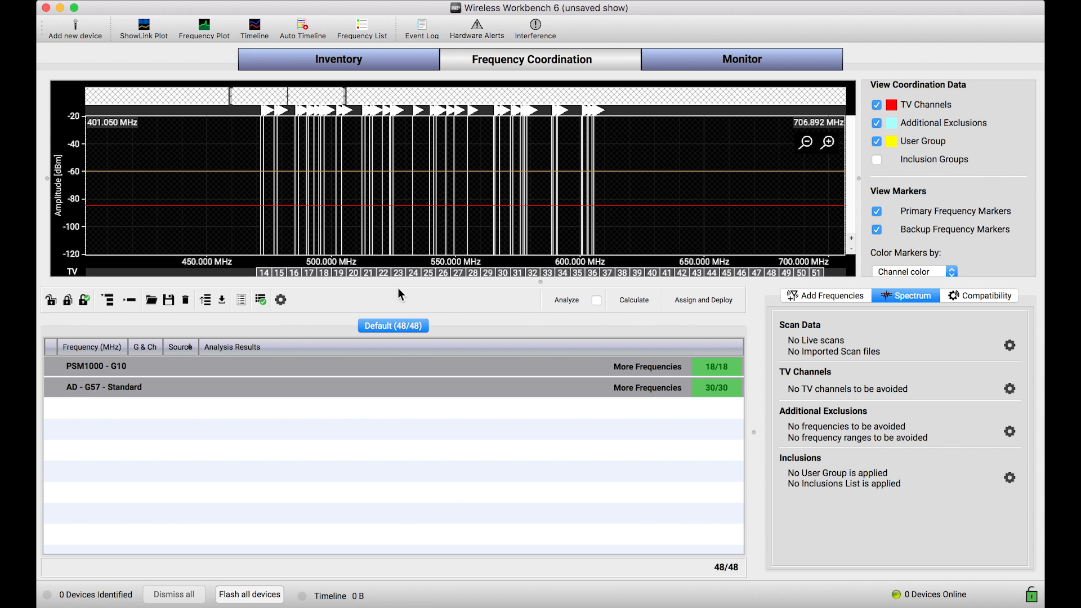
pyautogui.click(642, 299)
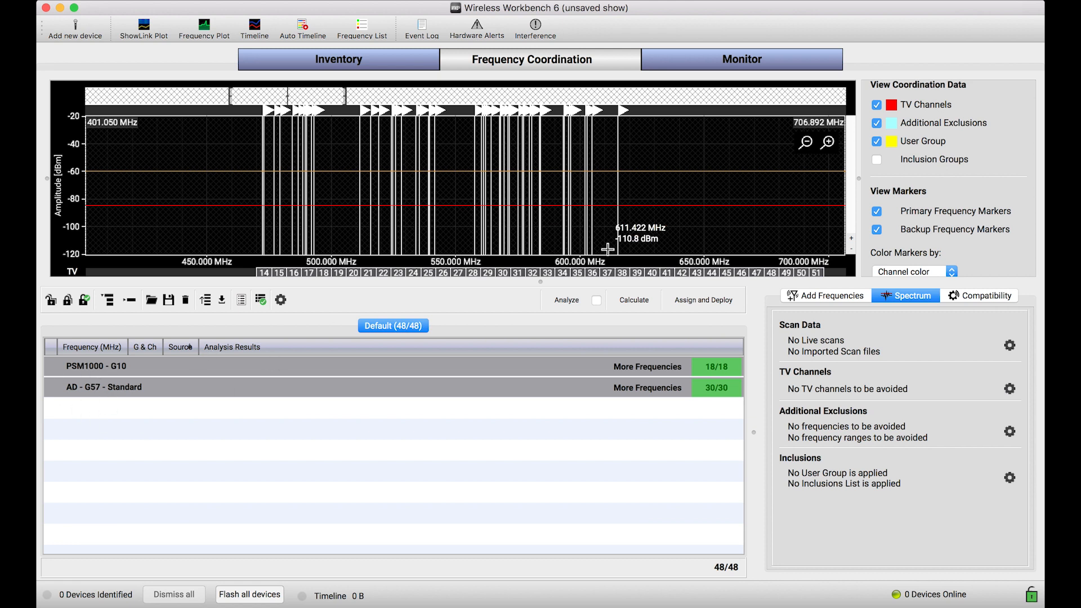
pyautogui.click(632, 301)
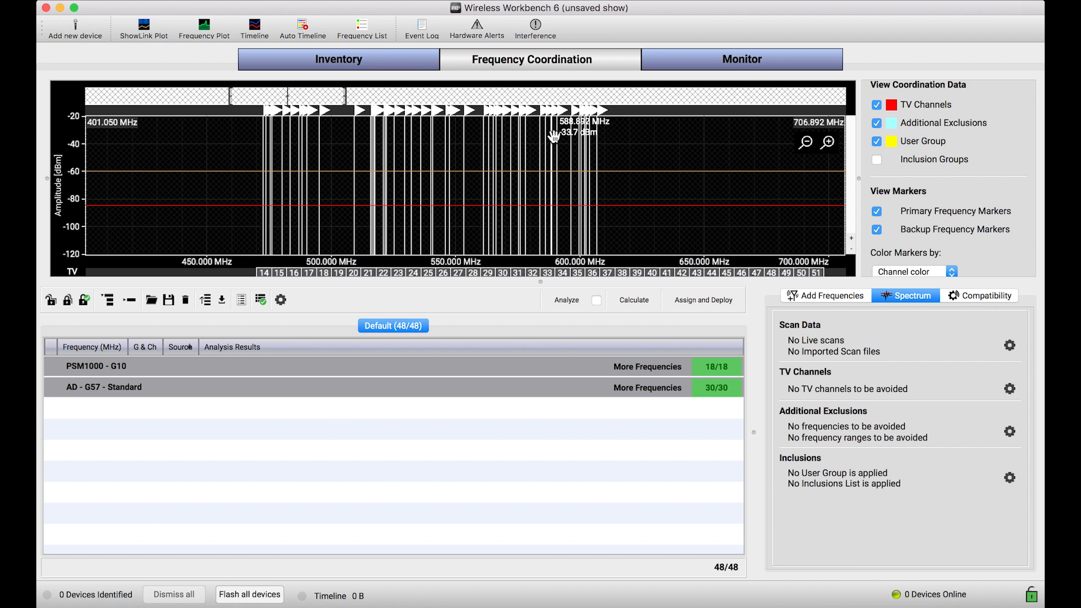
# - Account for User Groups in the Inclusions settings with Australia and Australia Indoors, and save the settings
pyautogui.click(1009, 478)
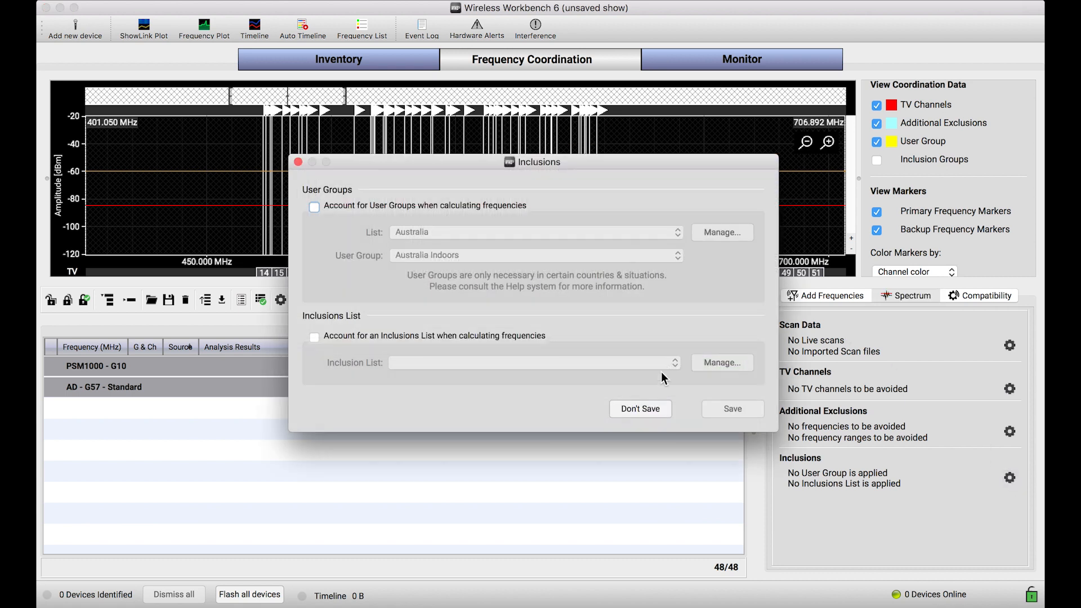
pyautogui.click(314, 208)
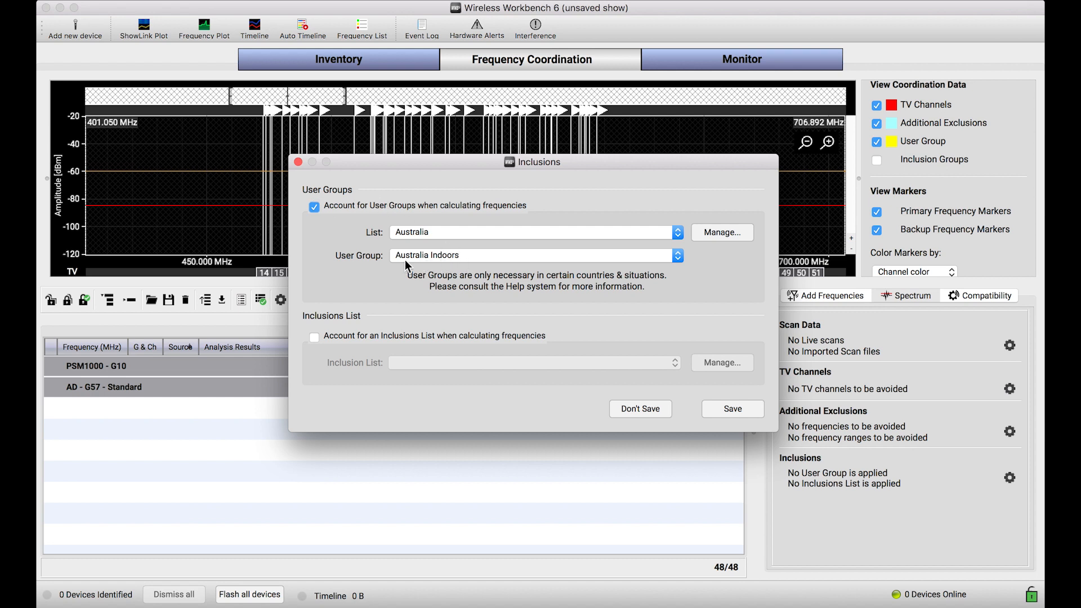
pyautogui.click(733, 410)
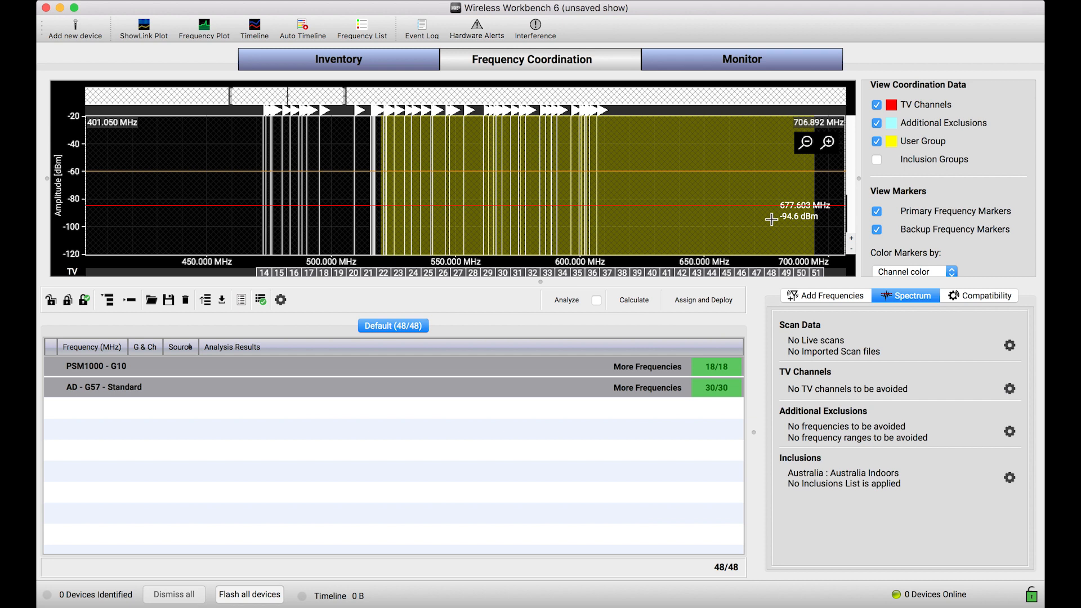
# - Recalculate the coordinated frequencies twice with the Australia Indoors user group applied
pyautogui.scroll(-2, 772, 219)
pyautogui.moveTo(772, 220); pyautogui.dragTo(656, 248)
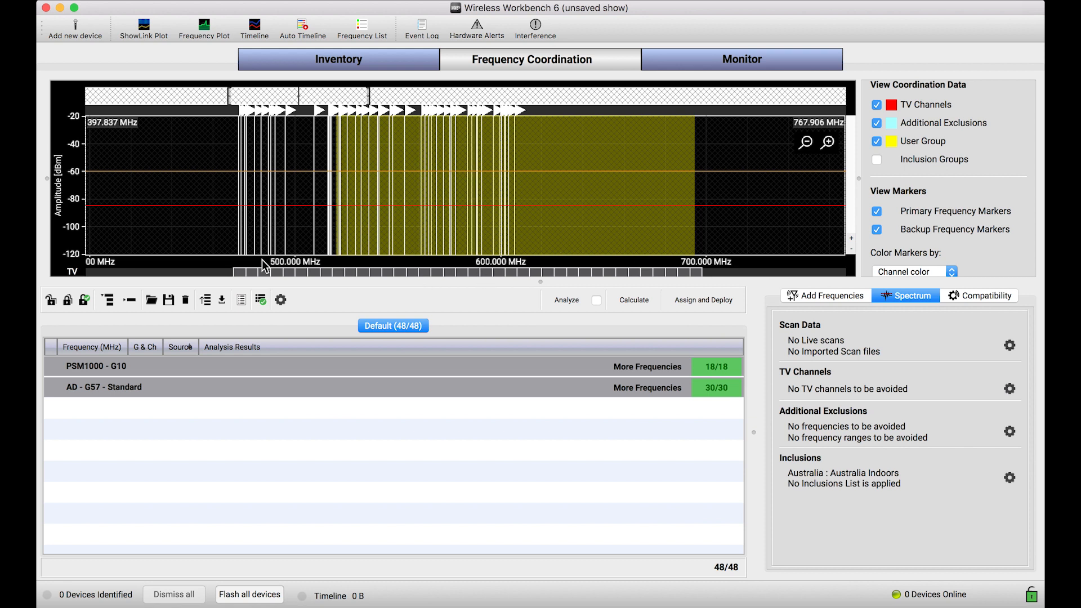
pyautogui.click(646, 300)
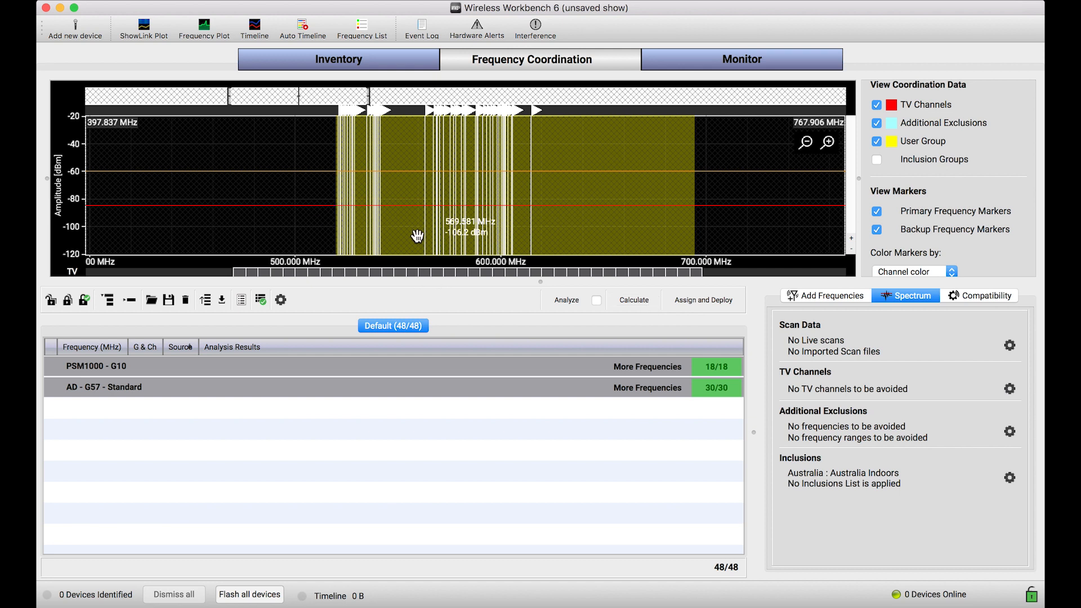
pyautogui.click(643, 302)
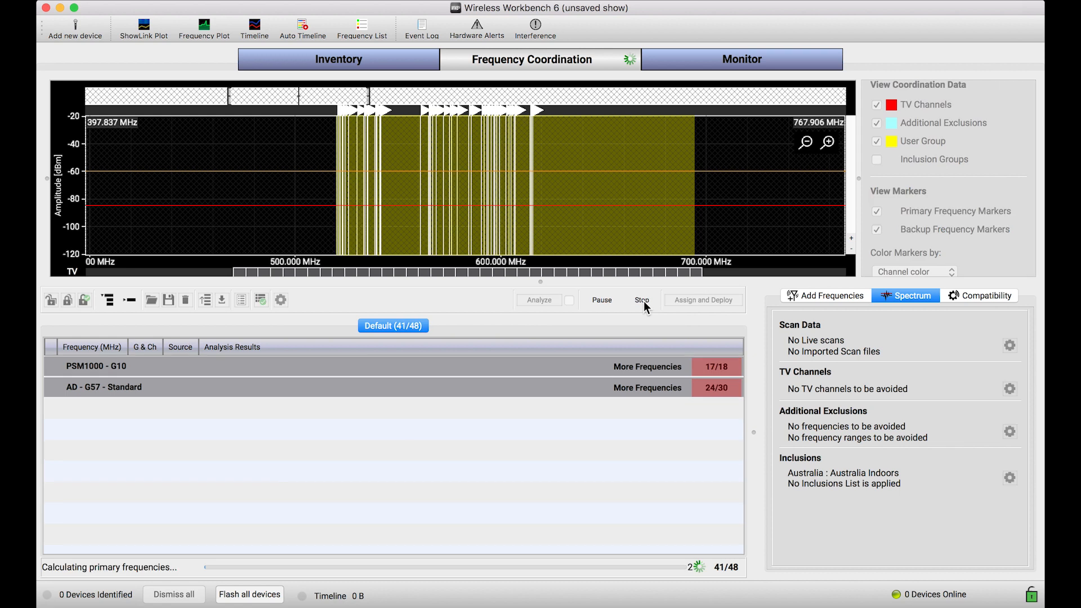